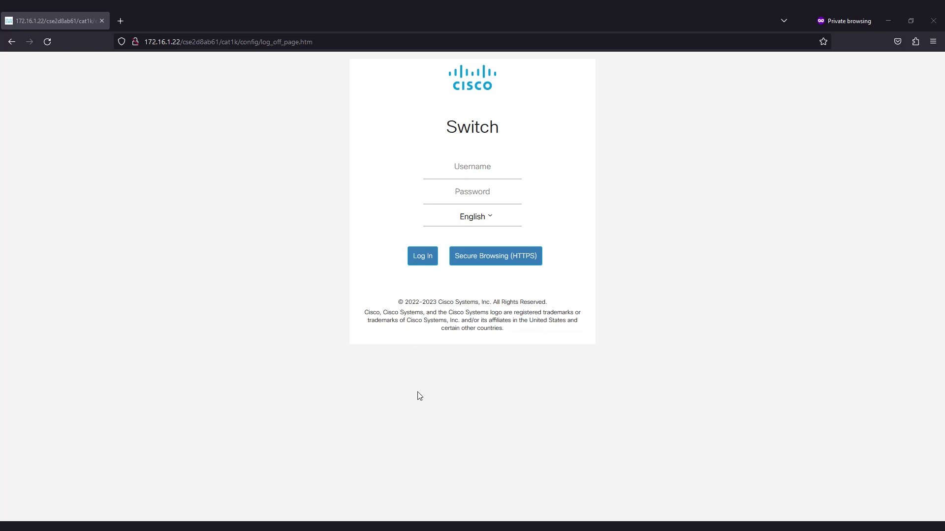
# Sign in as the default cisco user with its default password.
pyautogui.click(483, 167)
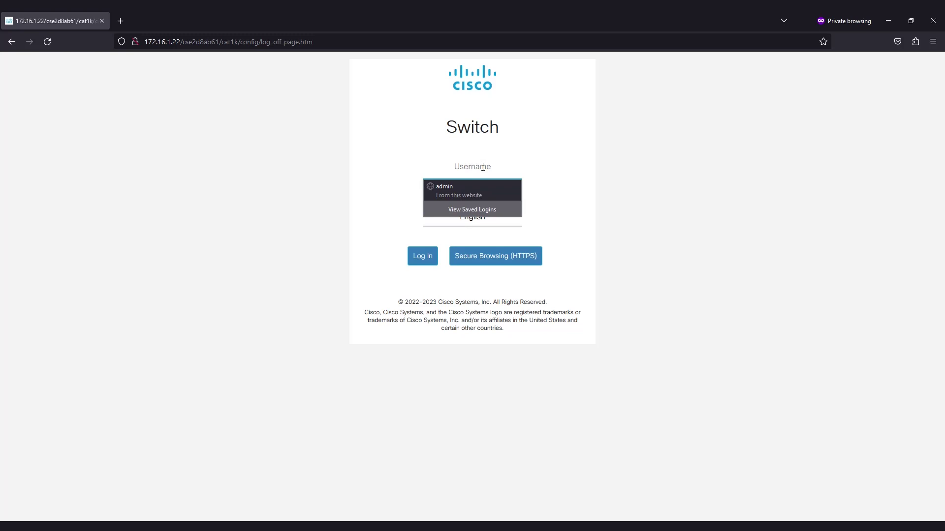
pyautogui.write('cisco')
pyautogui.press('Tab')
pyautogui.write('ci')
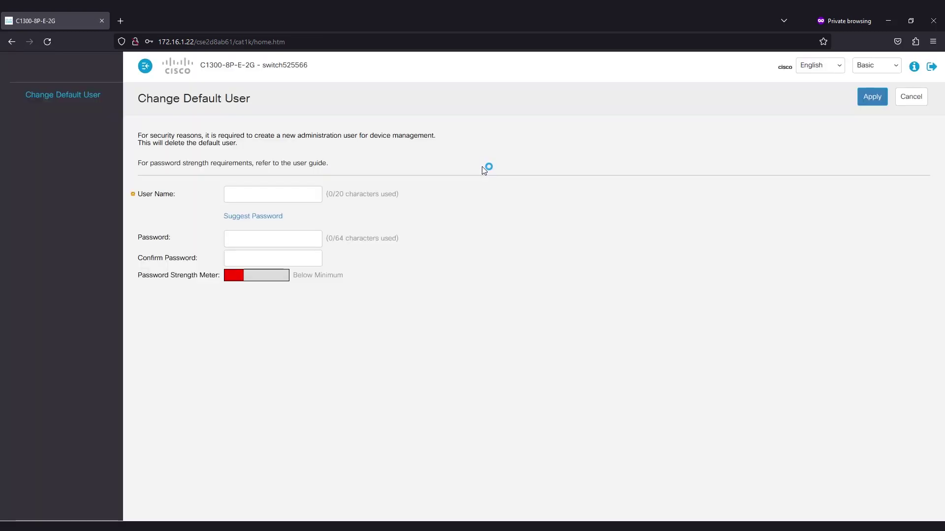
pyautogui.click(292, 194)
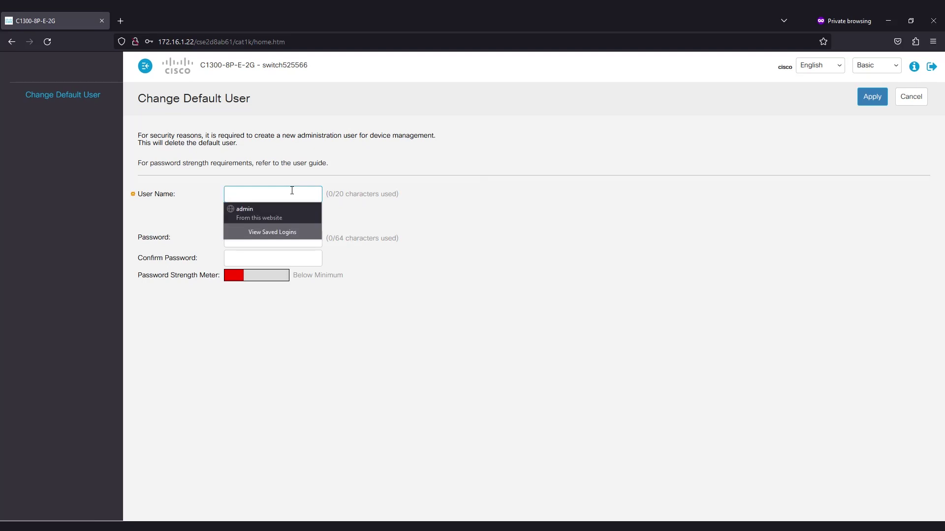
# Create user admin with a typed 10-character password instead of the suggested one, and apply.
pyautogui.write('admin')
pyautogui.press('Tab')
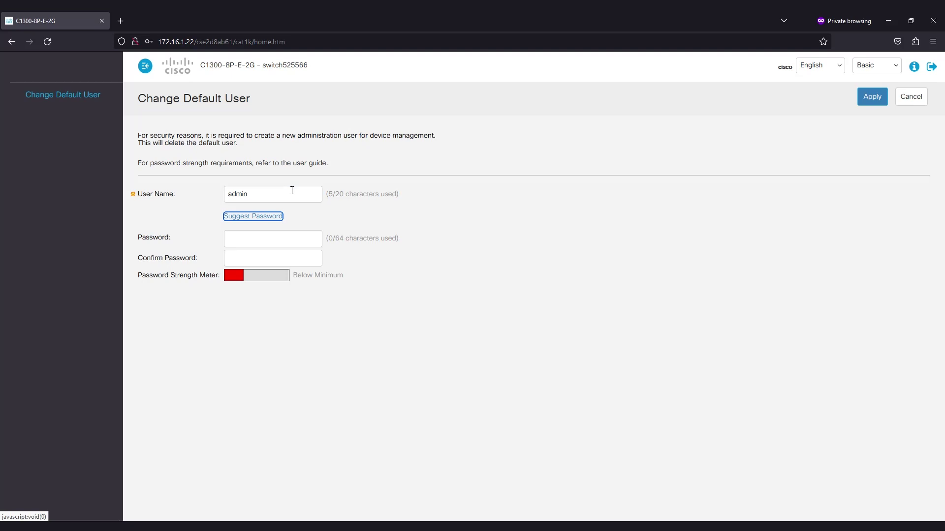
pyautogui.press('Tab')
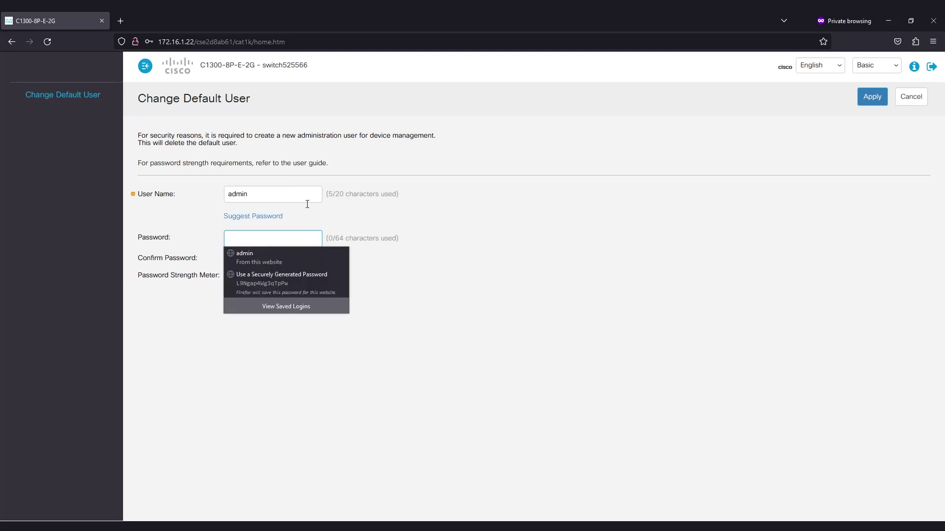
pyautogui.click(271, 218)
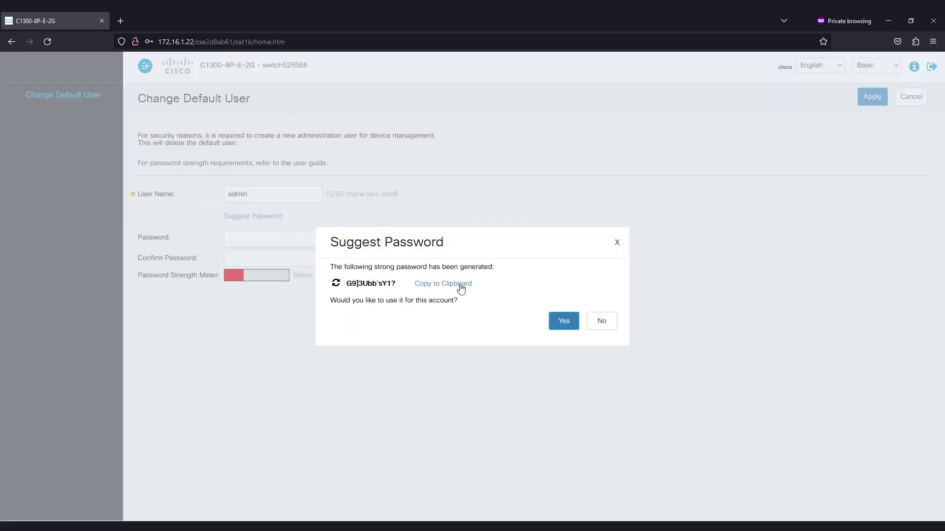
pyautogui.click(618, 244)
pyautogui.click(311, 237)
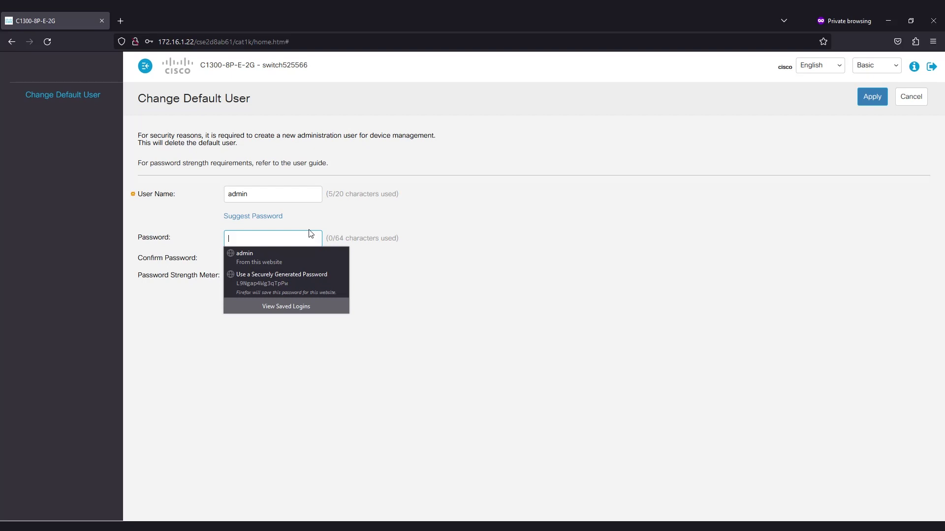
pyautogui.write('••••••••')
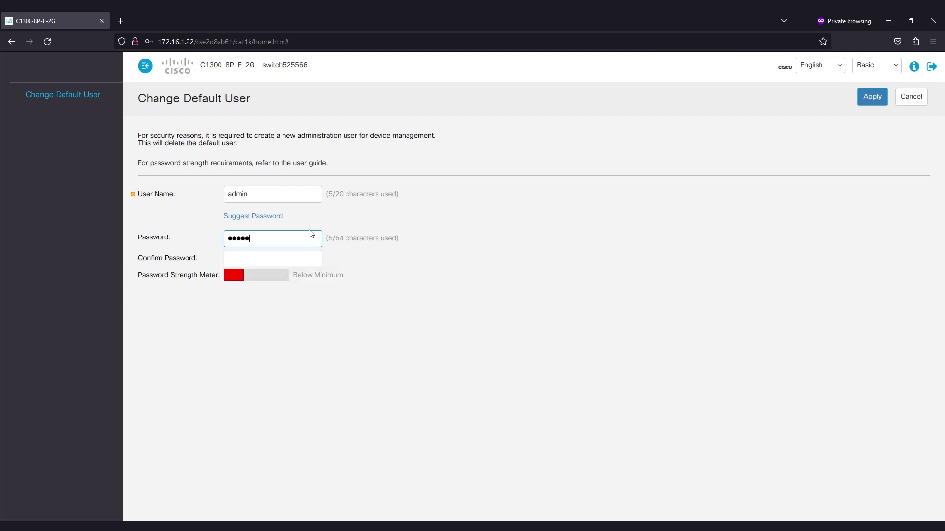
pyautogui.write('••')
pyautogui.press('Tab')
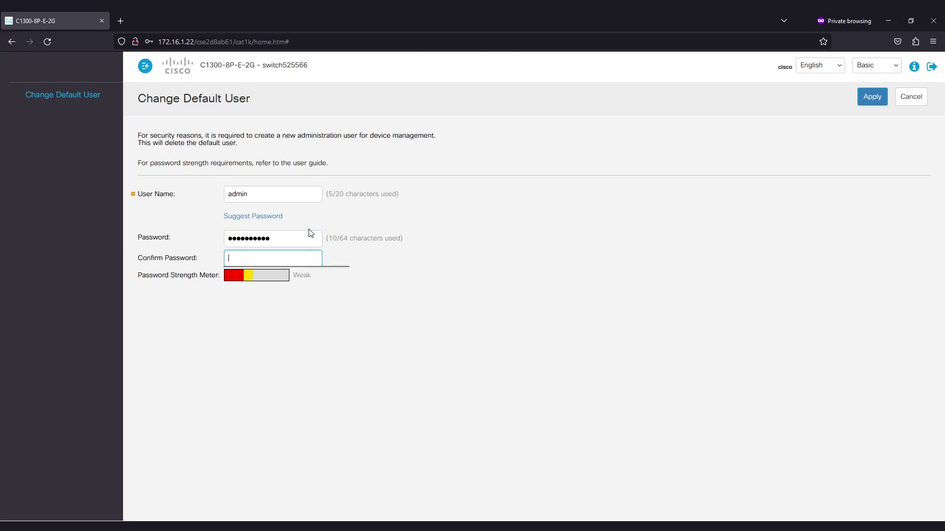
pyautogui.write('••••••••••')
pyautogui.click(867, 98)
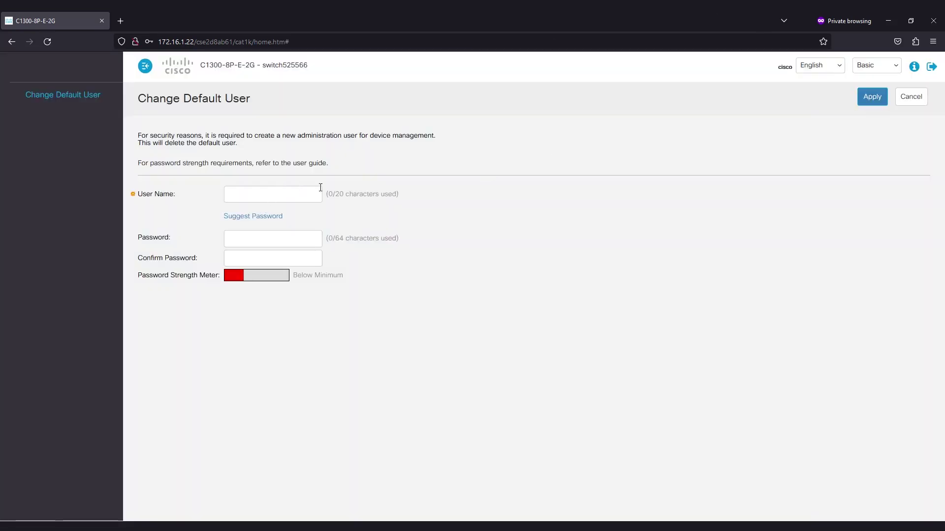
# Log back in as admin with the new password and save running-config to startup-config.
pyautogui.click(465, 199)
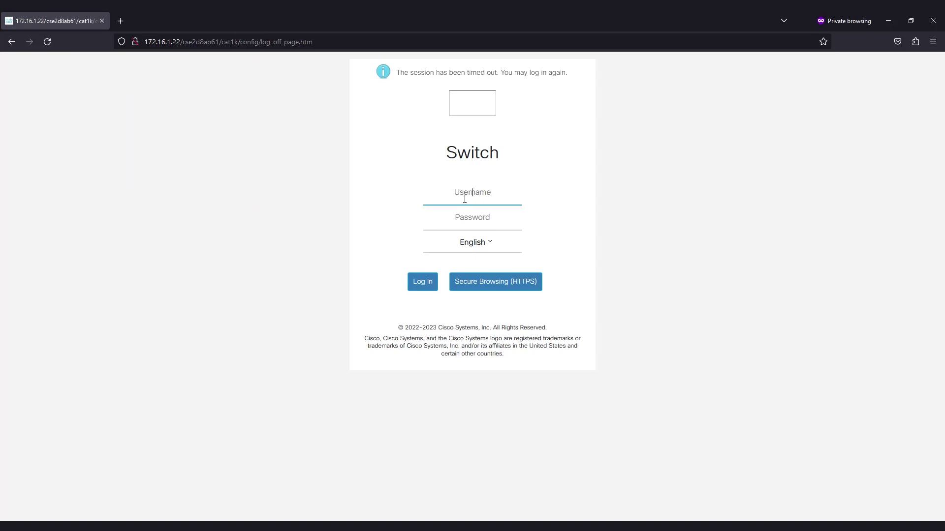
pyautogui.click(497, 199)
pyautogui.write('admin')
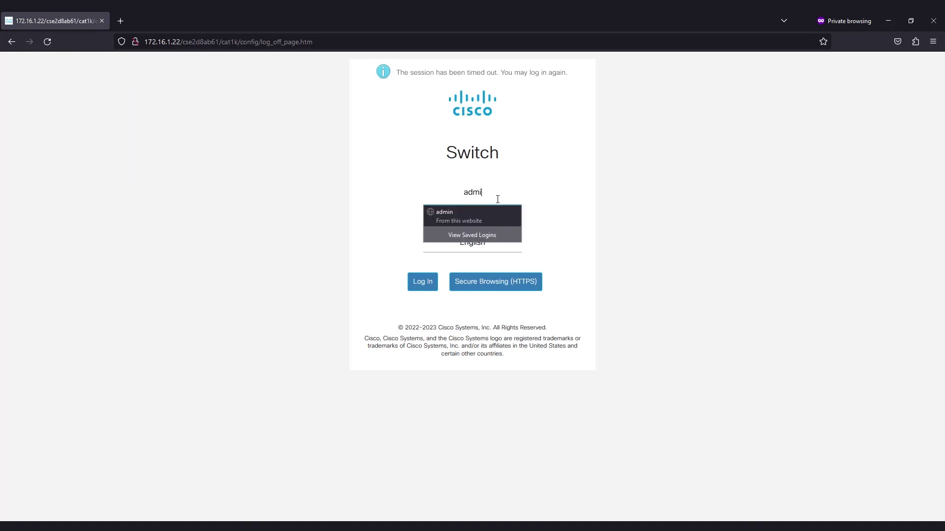
pyautogui.press('Tab')
pyautogui.write('•••••••••••')
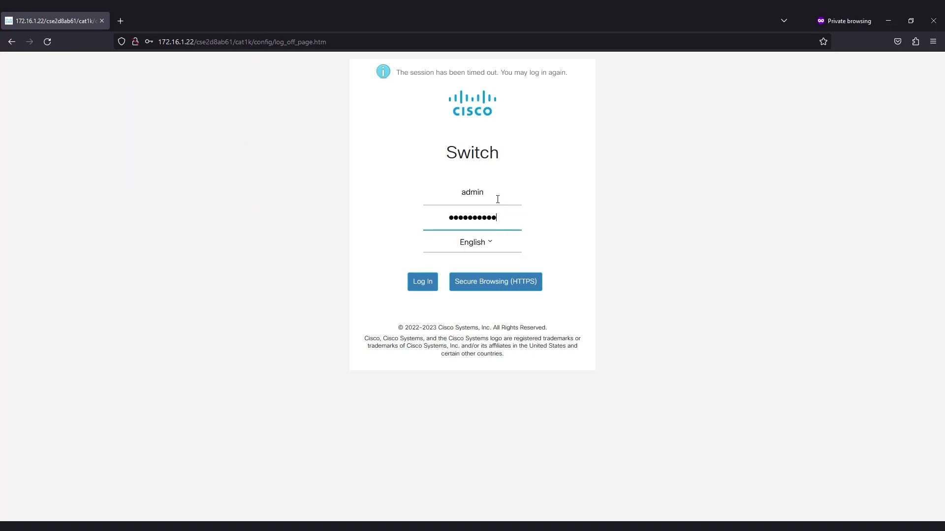
pyautogui.click(432, 281)
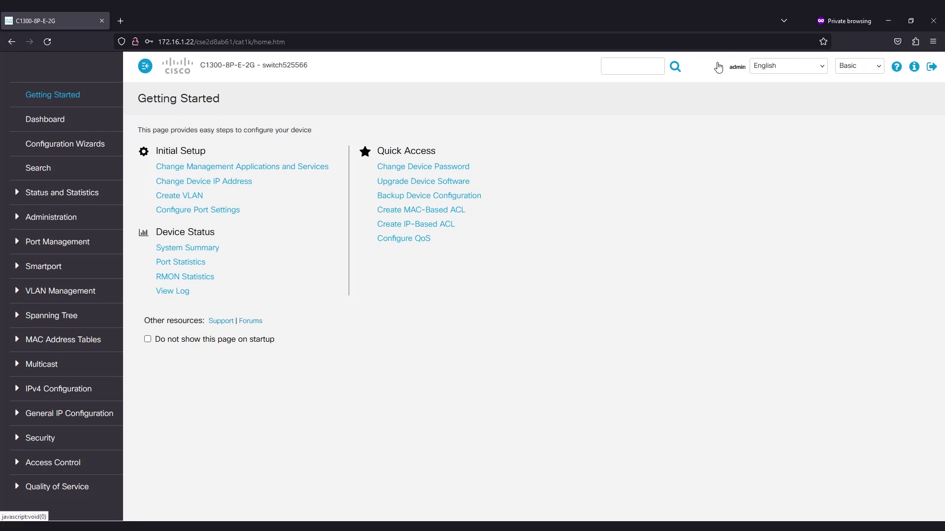
pyautogui.click(719, 67)
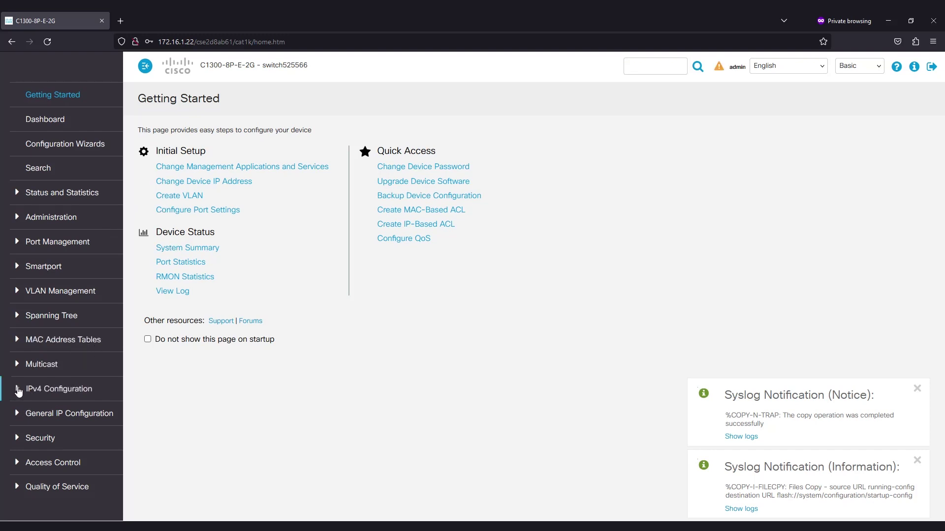
pyautogui.click(16, 389)
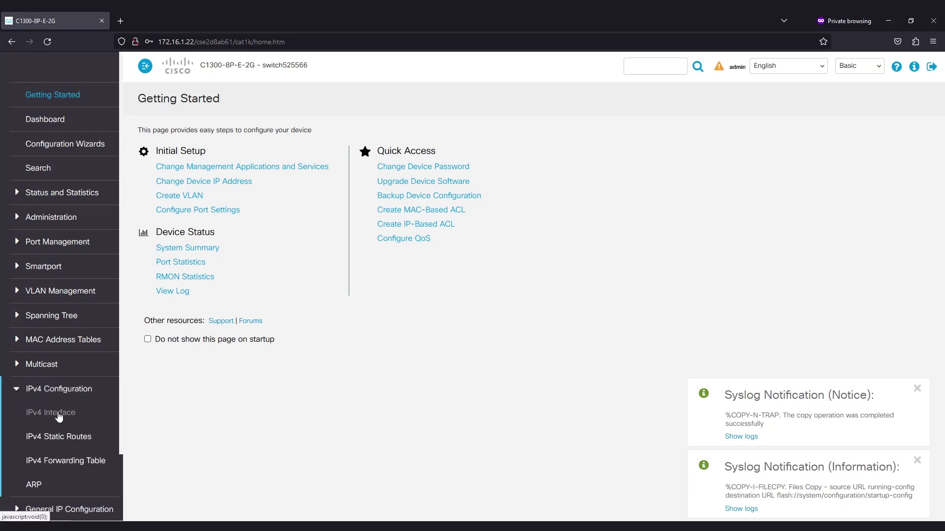
# On the IPv4 Interface page, inspect VLAN 1's settings, then open the Add IP Interface form.
pyautogui.click(57, 413)
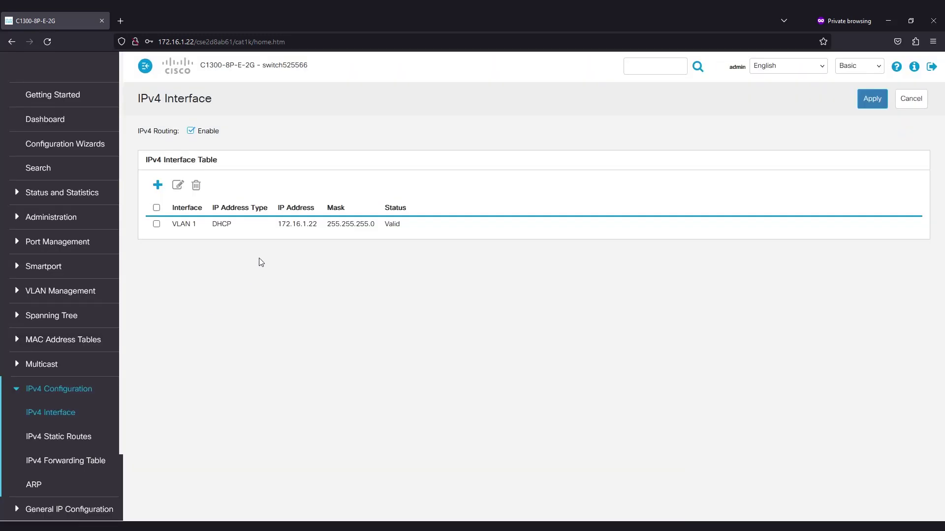
pyautogui.click(156, 224)
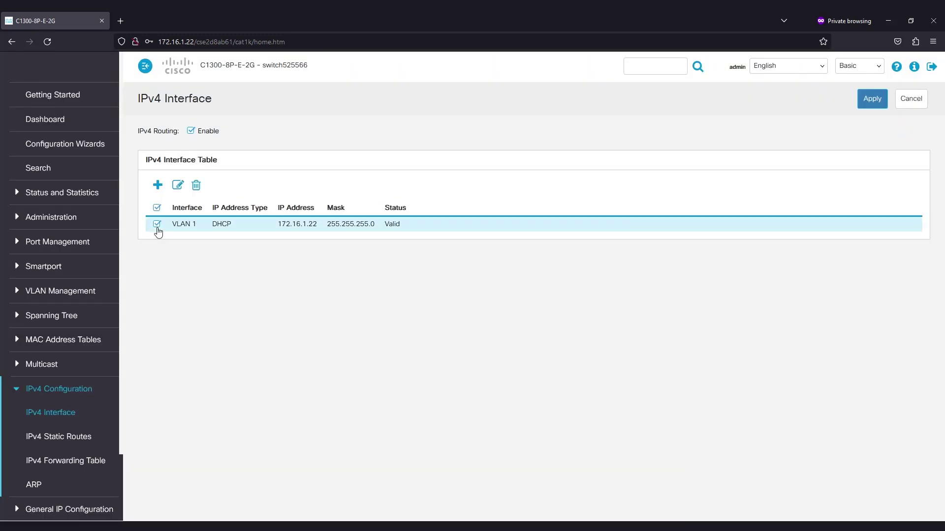
pyautogui.click(178, 185)
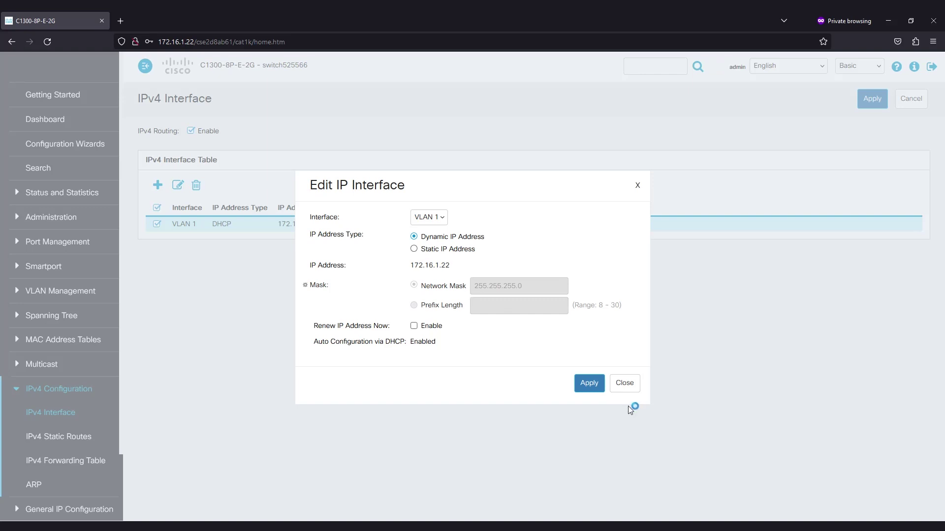
pyautogui.click(632, 391)
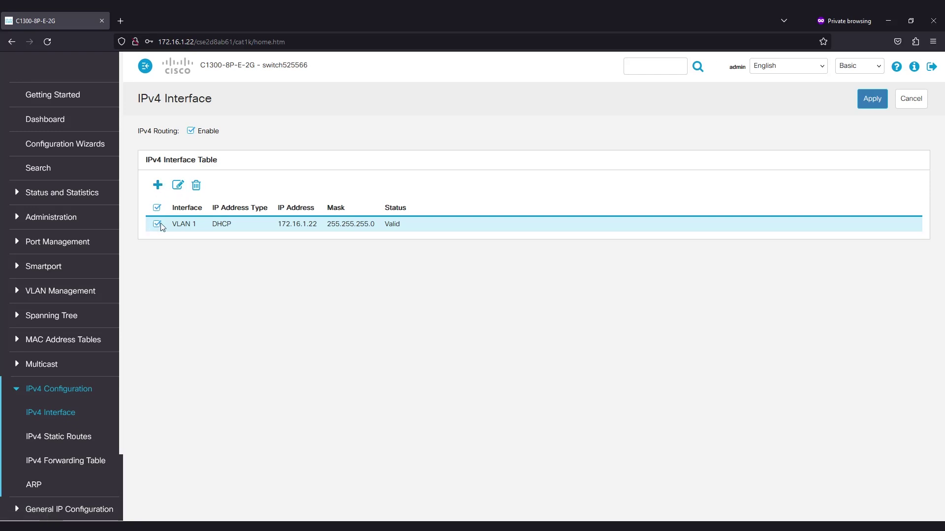
pyautogui.click(158, 185)
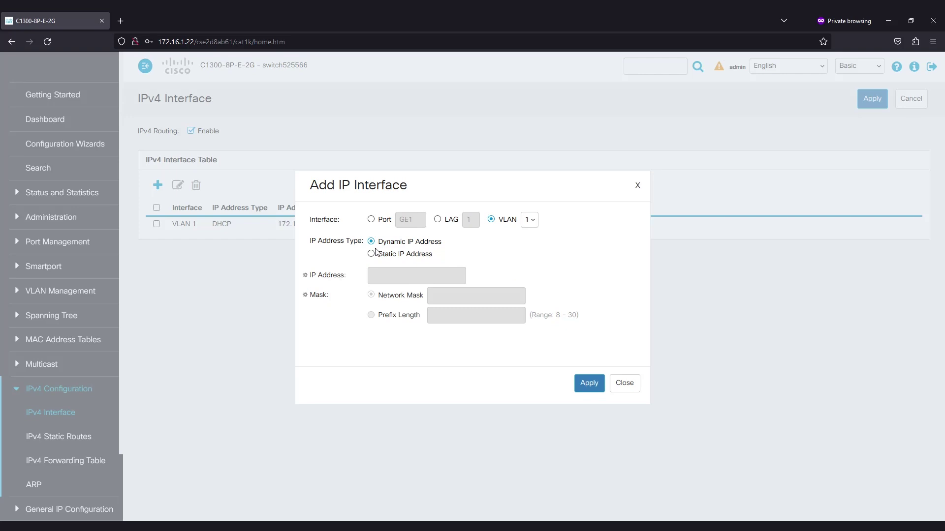
# Assign VLAN 1 static IP 172.16.1.32, mask 255.255.255.0, confirming replacement of the DHCP address.
pyautogui.click(372, 254)
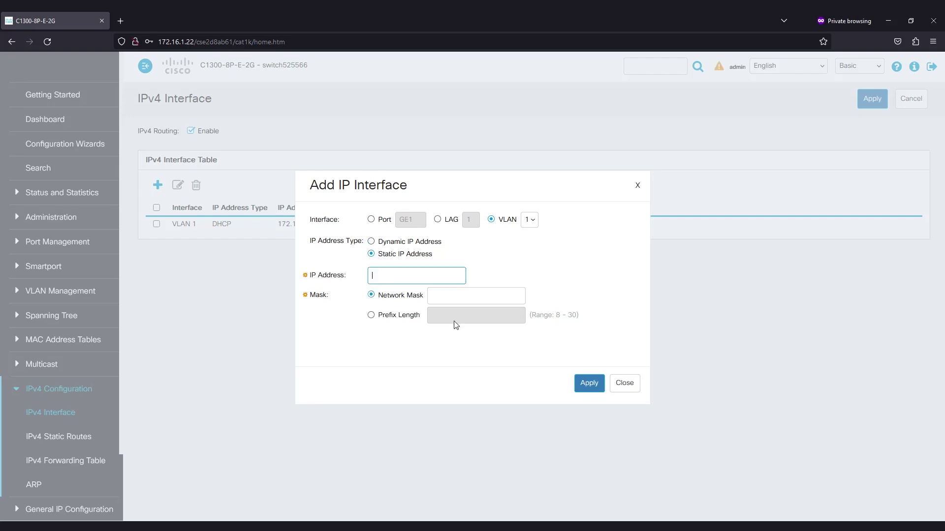
pyautogui.write('2.16.1.32')
pyautogui.click(463, 300)
pyautogui.write('255.255.255.0')
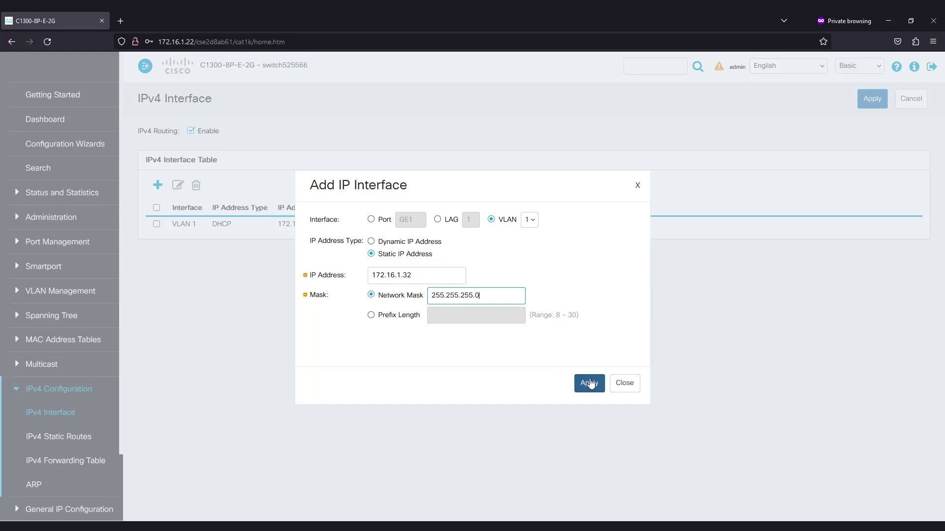
pyautogui.click(590, 383)
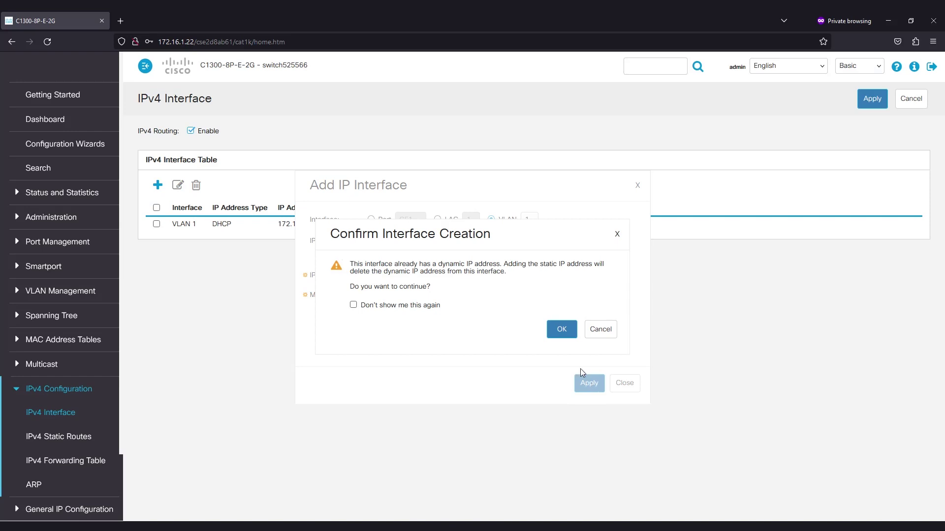
pyautogui.click(559, 331)
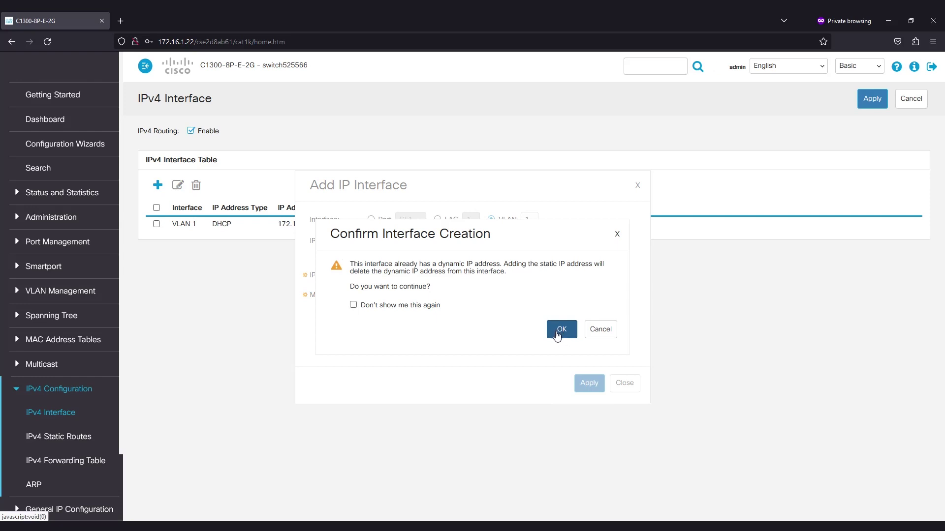
pyautogui.click(558, 333)
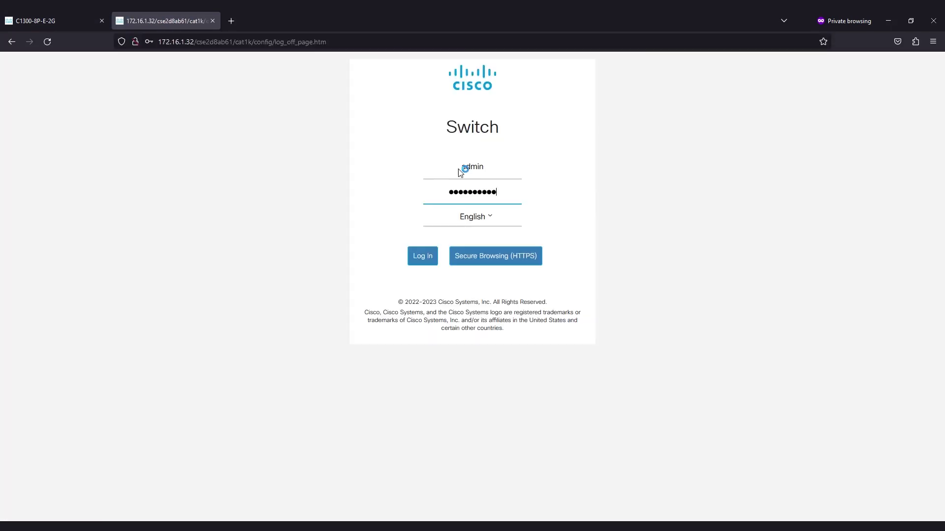
# Log in as admin at 172.16.1.32 to reach the Getting Started page.
pyautogui.press('Return')
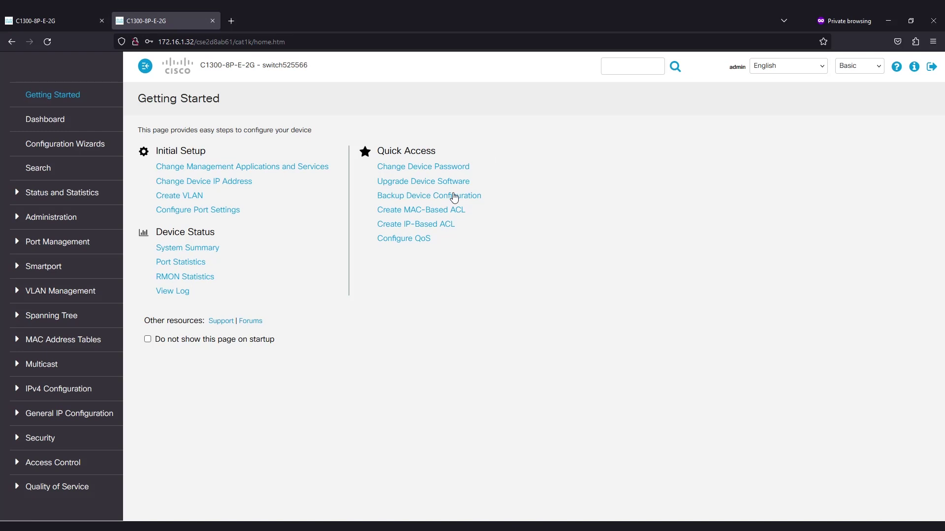
pyautogui.click(716, 68)
# Add static route 0.0.0.0 with mask 0.0.0.0 via next hop 172.16.1.60.
pyautogui.click(18, 393)
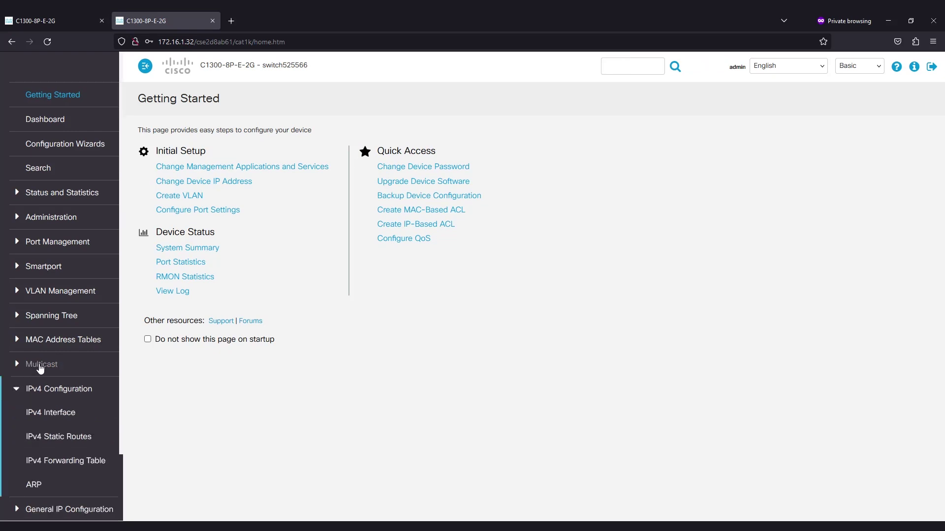
pyautogui.scroll(-1, 53, 364)
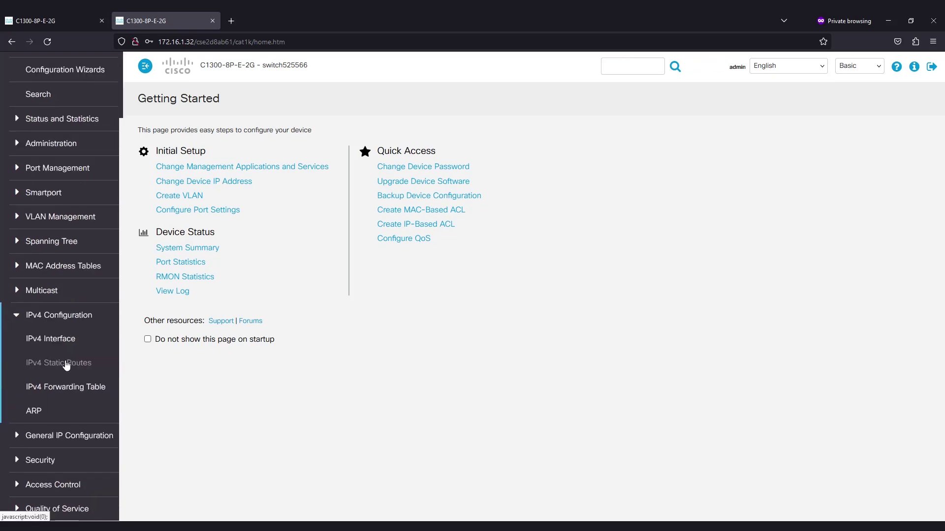
pyautogui.click(69, 367)
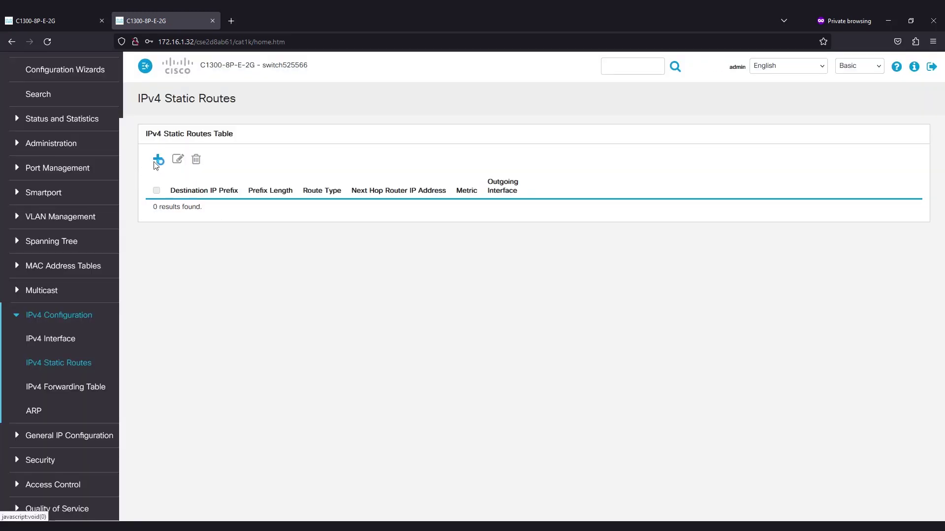
pyautogui.click(157, 162)
pyautogui.click(405, 207)
pyautogui.write('0.0.0.0')
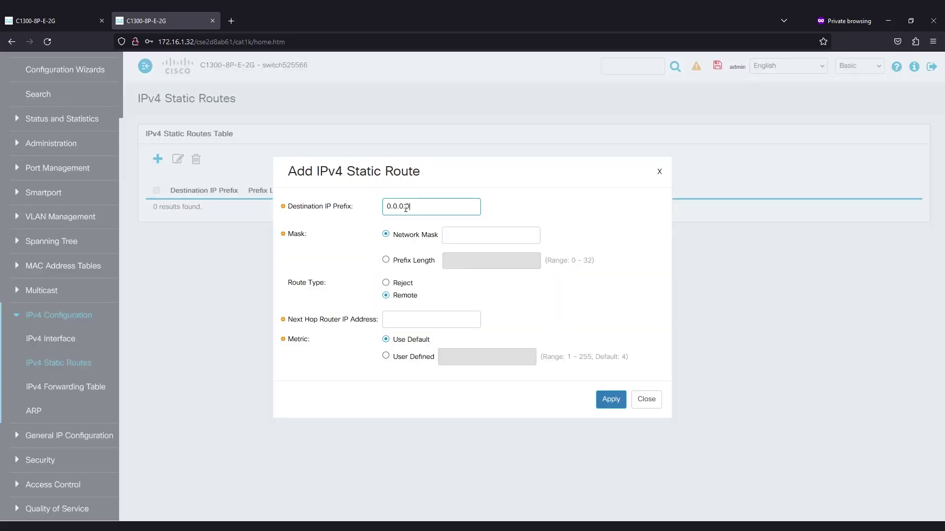
pyautogui.press('Tab')
pyautogui.press('Tab')
pyautogui.write('0.')
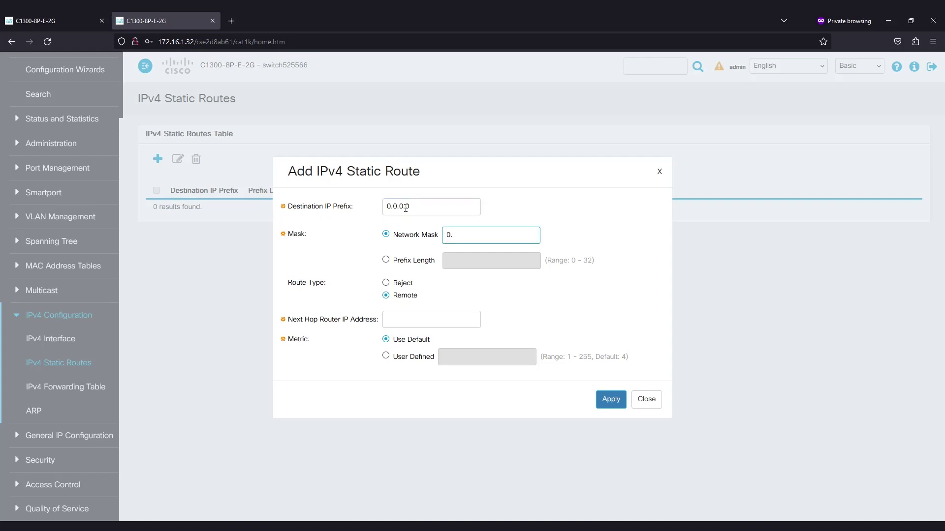
pyautogui.write('0.0.0')
pyautogui.click(428, 321)
pyautogui.write('172')
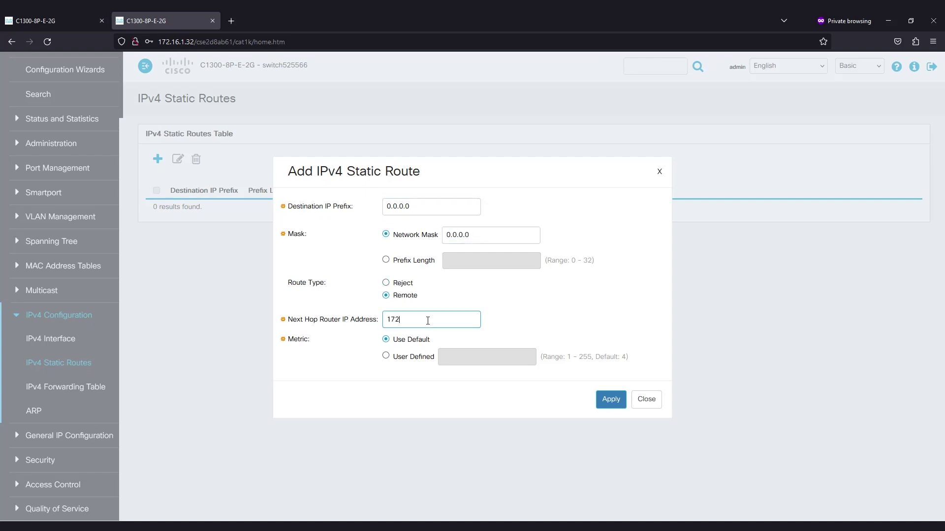
pyautogui.write('.16.1.60')
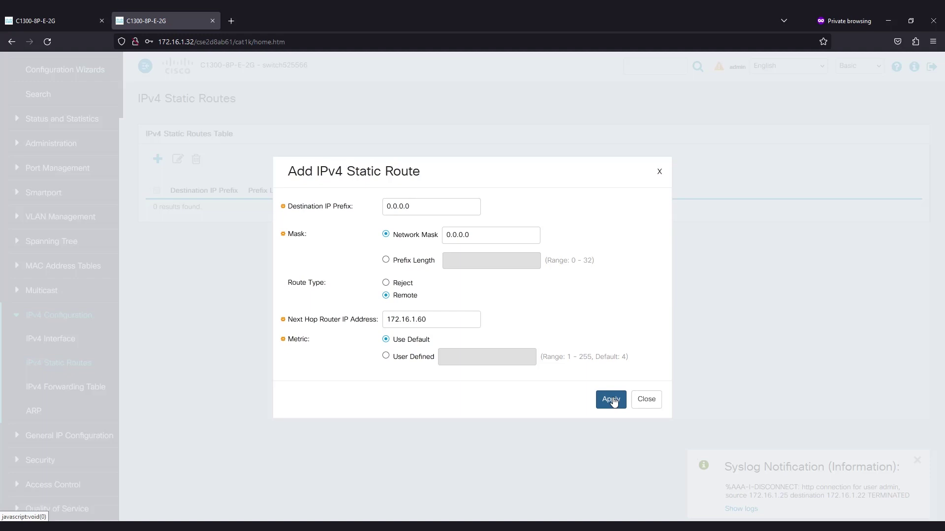
pyautogui.click(610, 398)
pyautogui.click(648, 400)
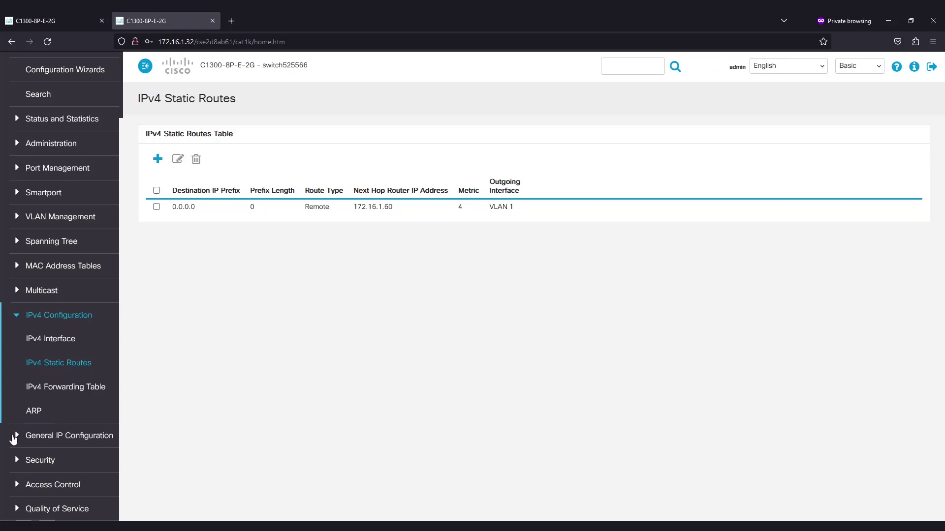
# Set DNS server 8.8.8.8 by IP address, apply it, and save the configuration.
pyautogui.click(16, 439)
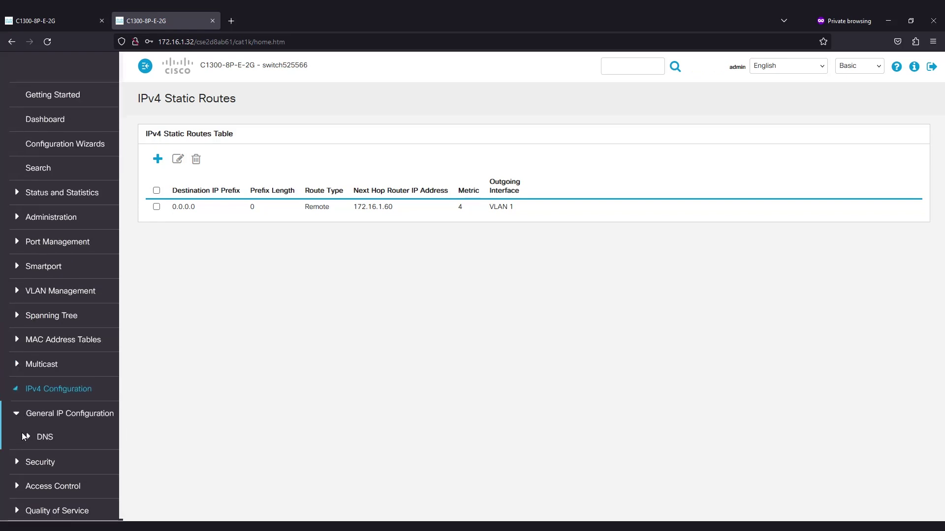
pyautogui.click(39, 437)
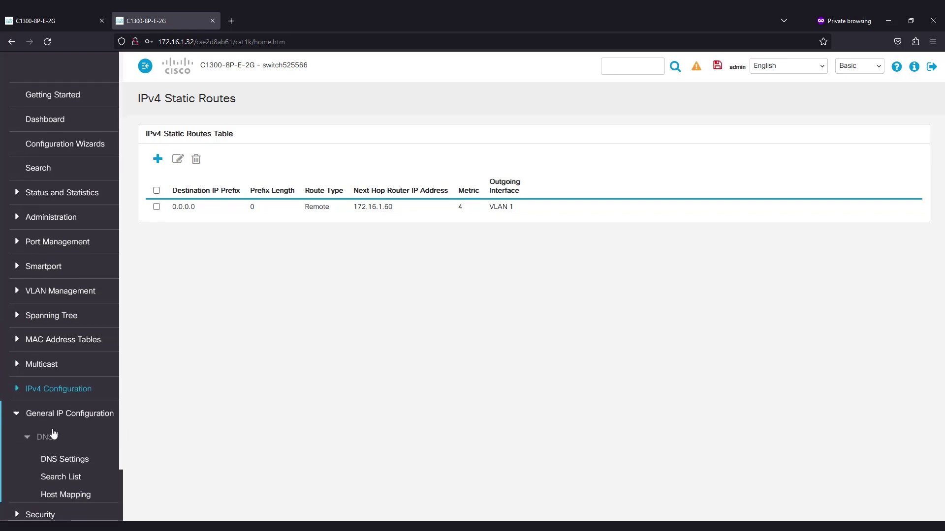
pyautogui.click(56, 458)
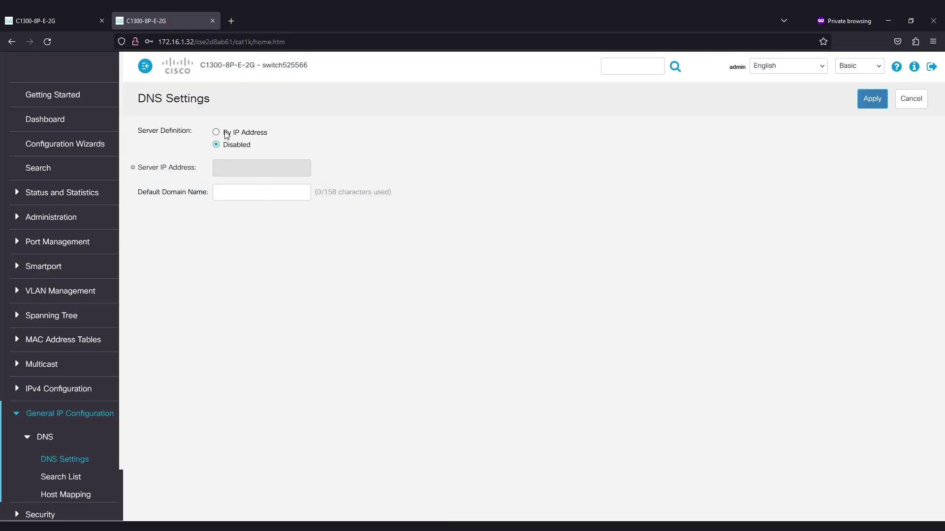
pyautogui.click(219, 133)
pyautogui.click(236, 172)
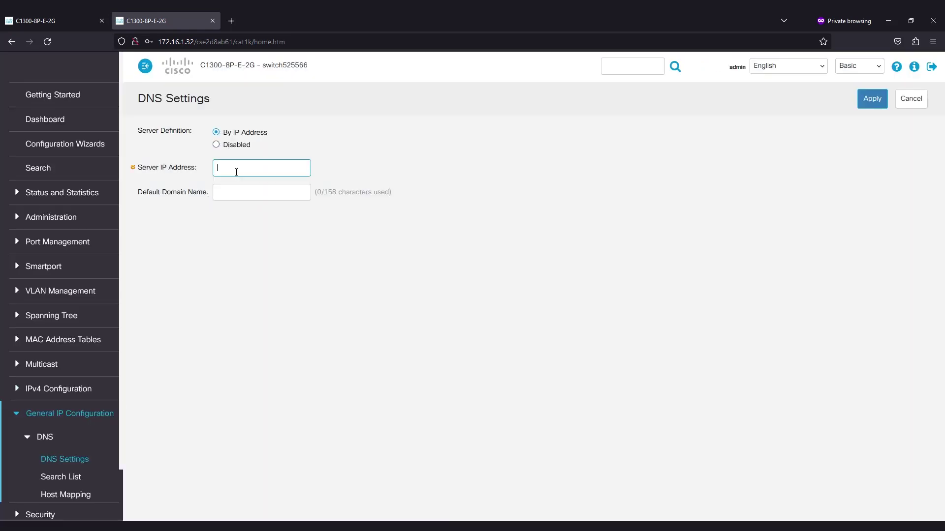
pyautogui.write('8.8.8.8')
pyautogui.click(871, 101)
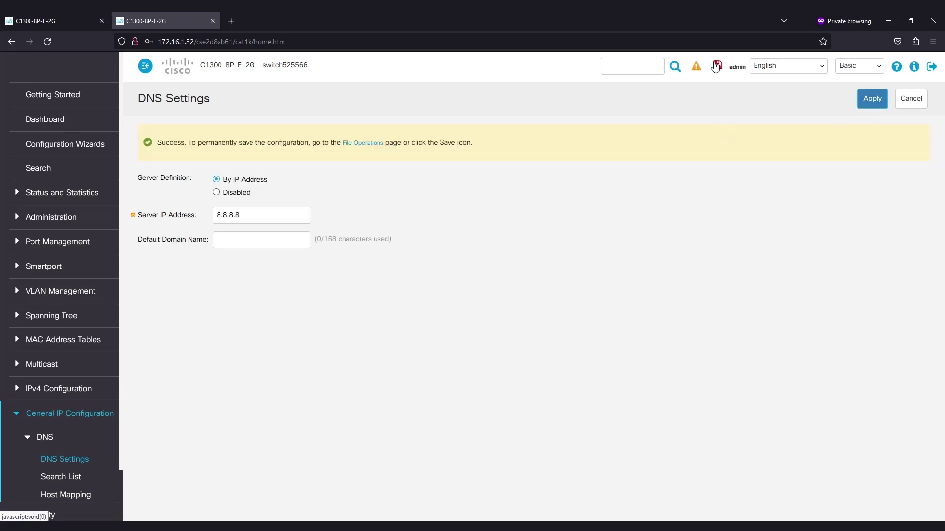
pyautogui.click(716, 66)
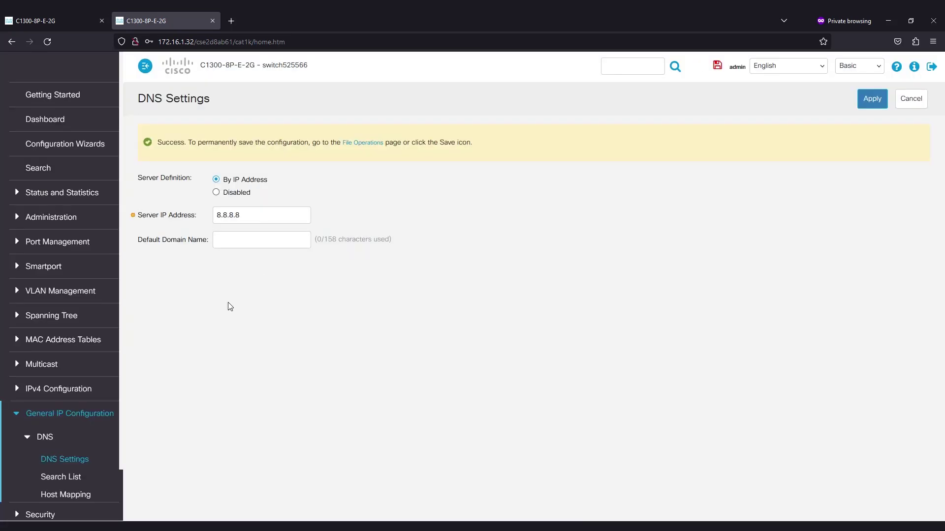